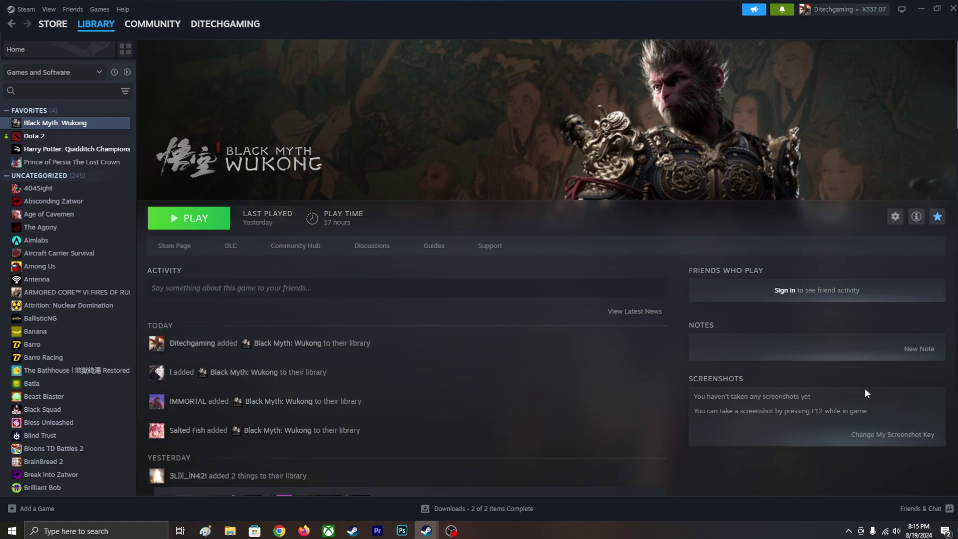
- Verify the integrity of Black Myth: Wukong's game files from its installed files properties
mouse_move(886, 534)
right_click(76, 131)
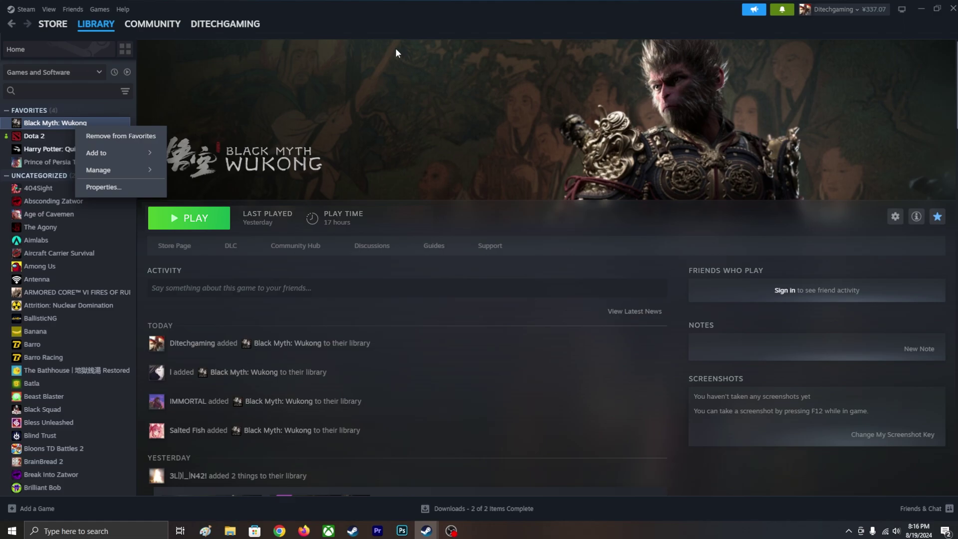
mouse_move(427, 531)
left_click(468, 505)
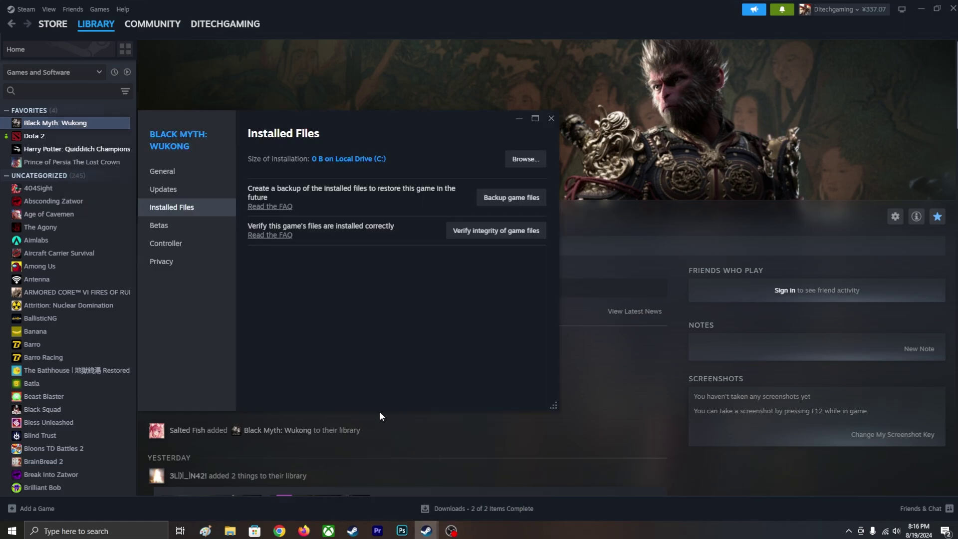
left_click(513, 240)
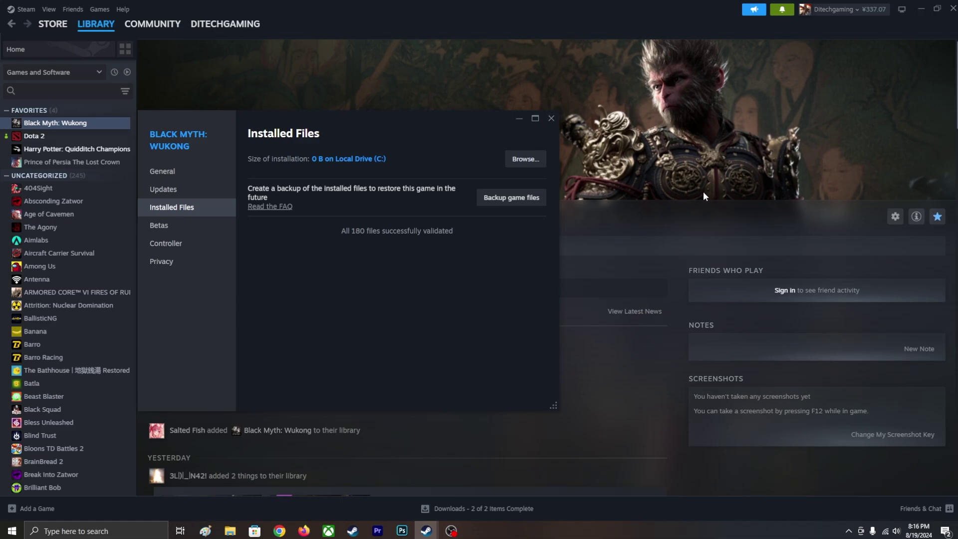
- Disconnect the computer from its current Wi-Fi network
left_click(886, 531)
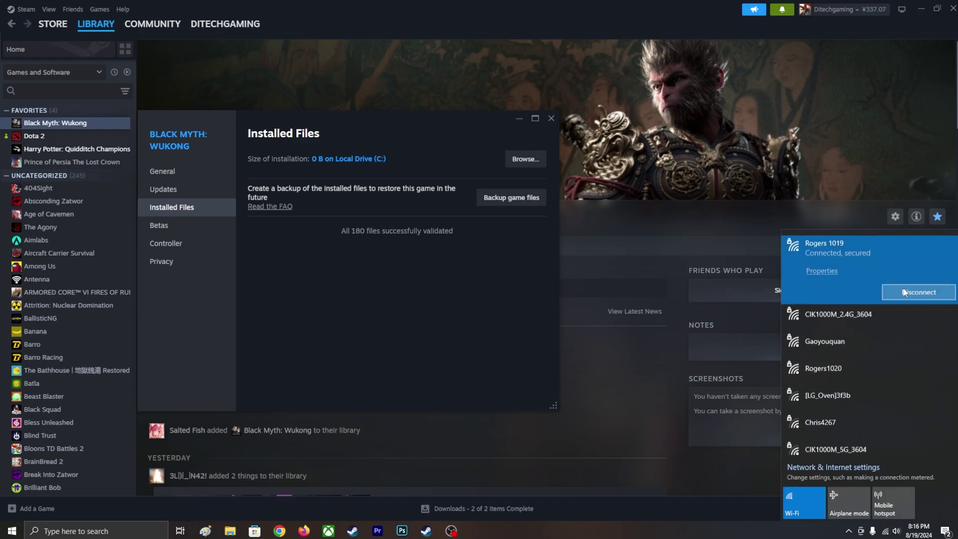
left_click(918, 294)
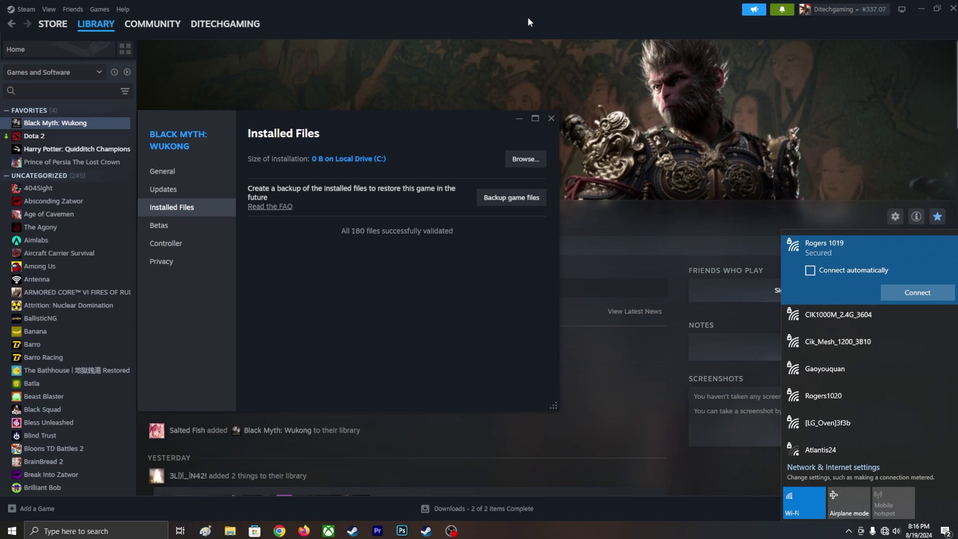
- In File Explorer, set the Black Myth Wukong application to run as administrator with fullscreen optimizations disabled, and apply the compatibility settings
mouse_move(227, 533)
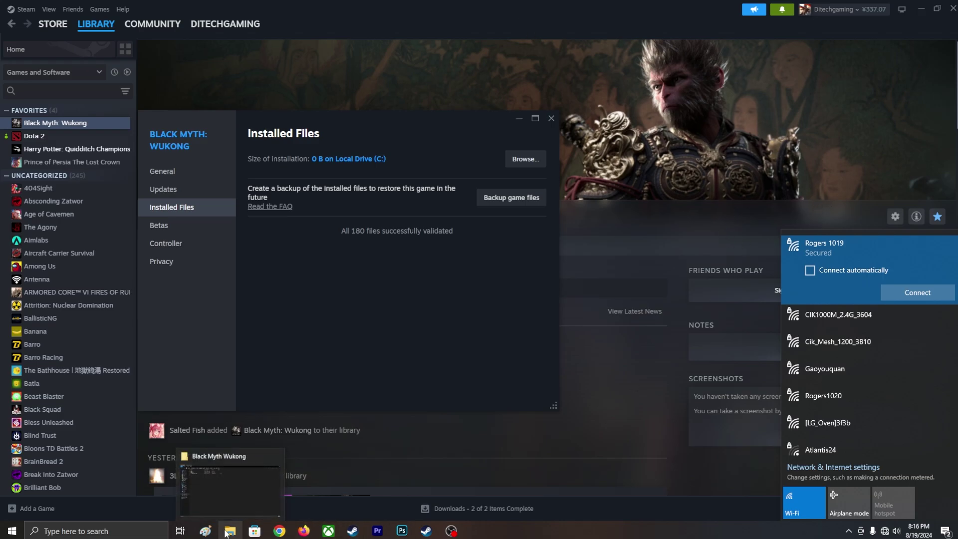
left_click(227, 533)
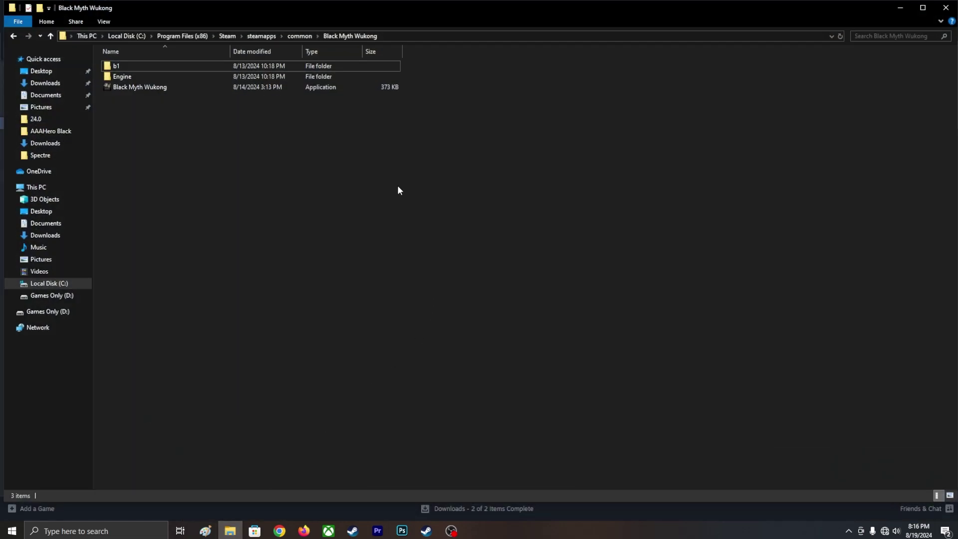
right_click(156, 91)
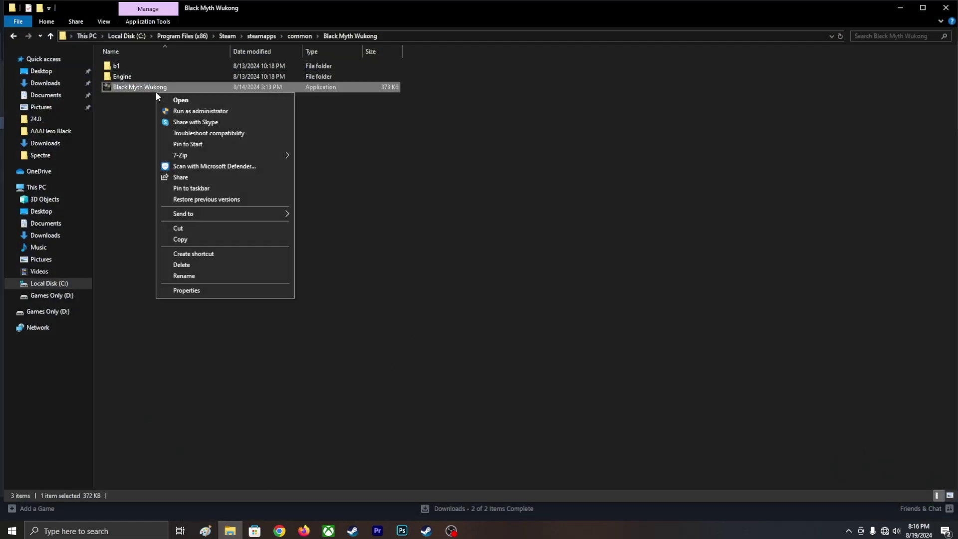
left_click(208, 289)
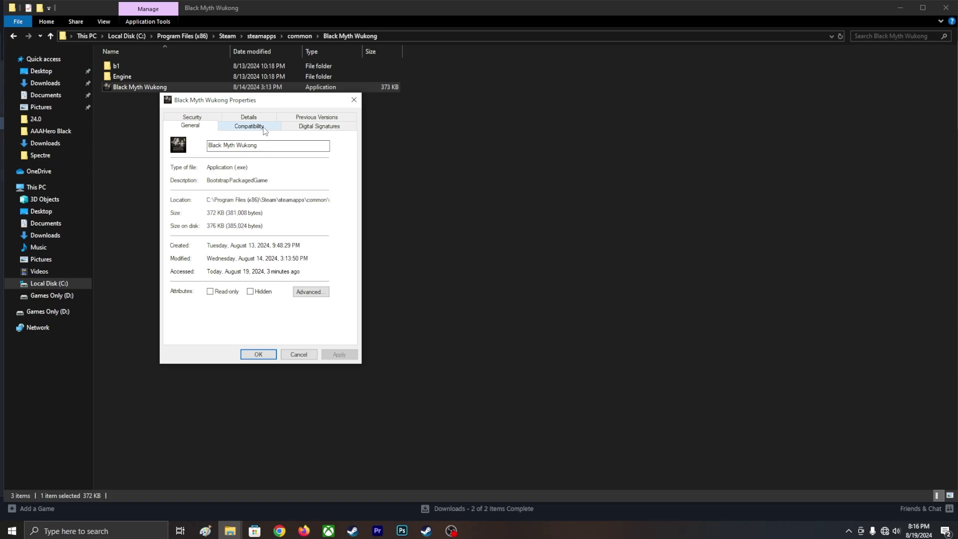
left_click(265, 131)
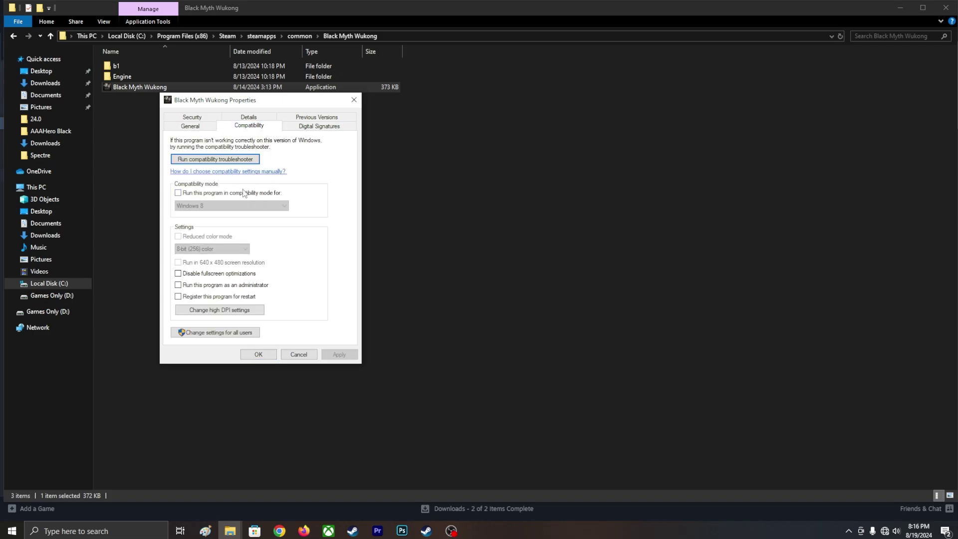
left_click(205, 288)
left_click(242, 274)
left_click(339, 354)
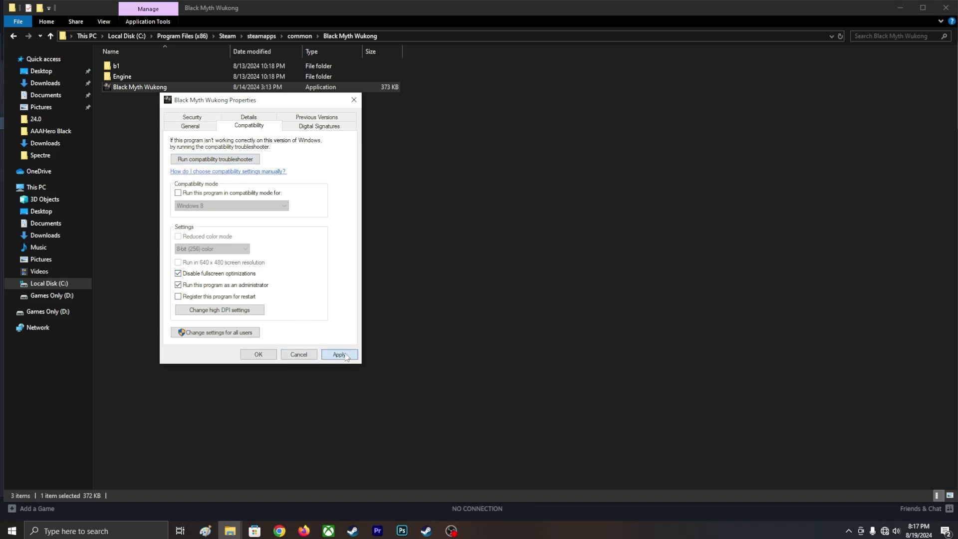
left_click(258, 354)
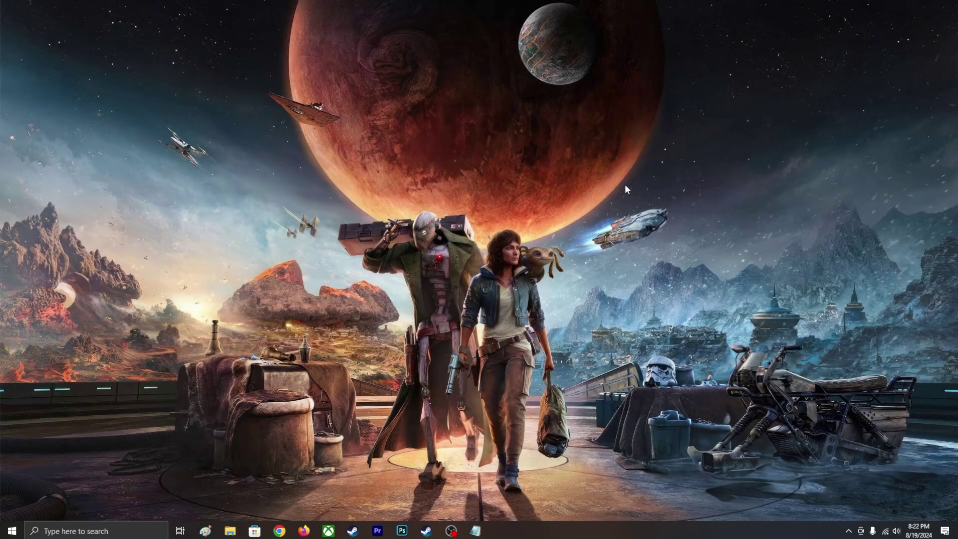
- Open the NVIDIA Control Panel from the desktop and review the global and program-specific 3D settings
right_click(626, 186)
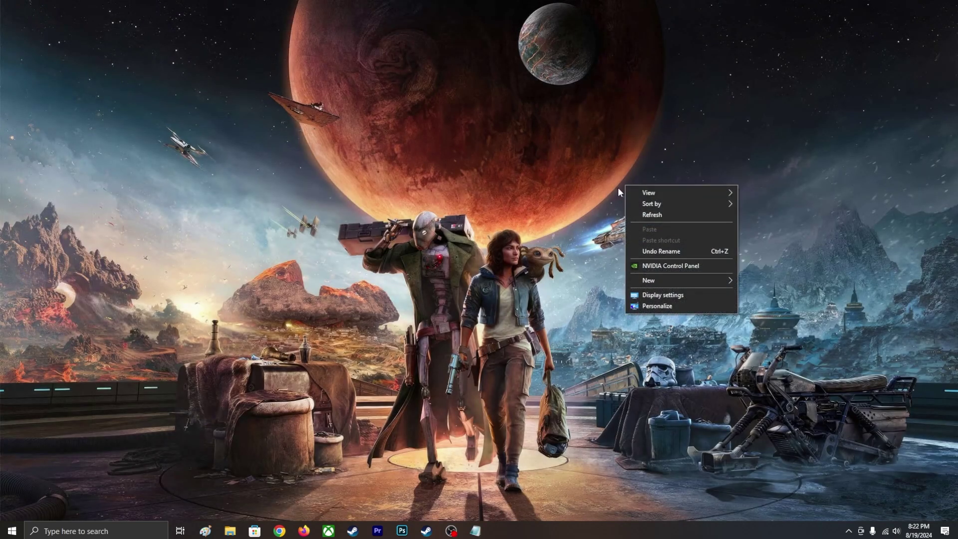
left_click(665, 266)
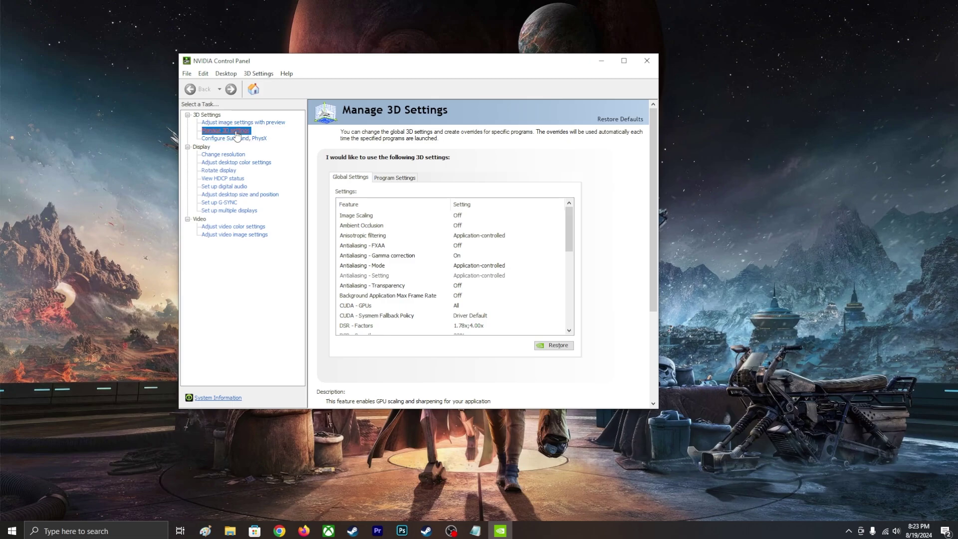
scroll(447, 171, "down", 1)
scroll(472, 214, "down", 4)
scroll(473, 214, "up", 4)
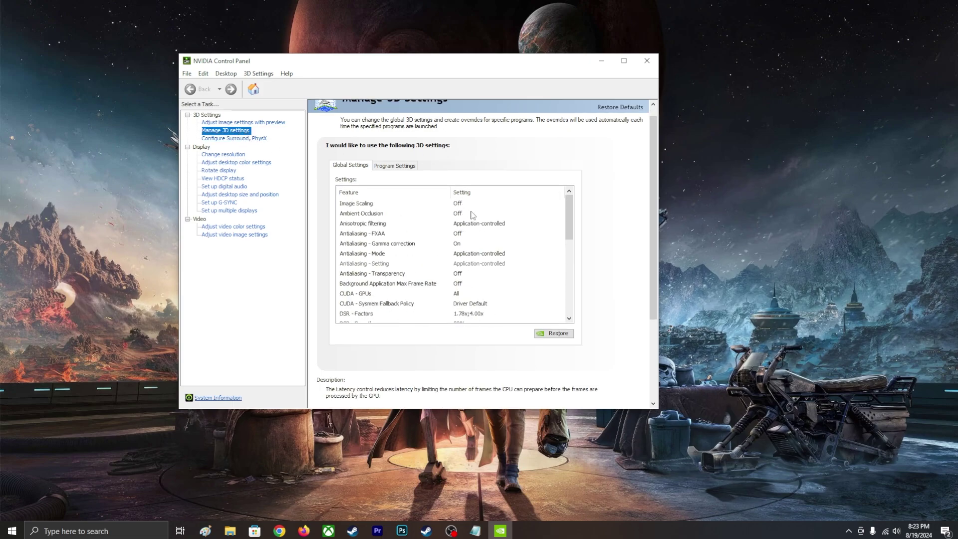
left_click(408, 165)
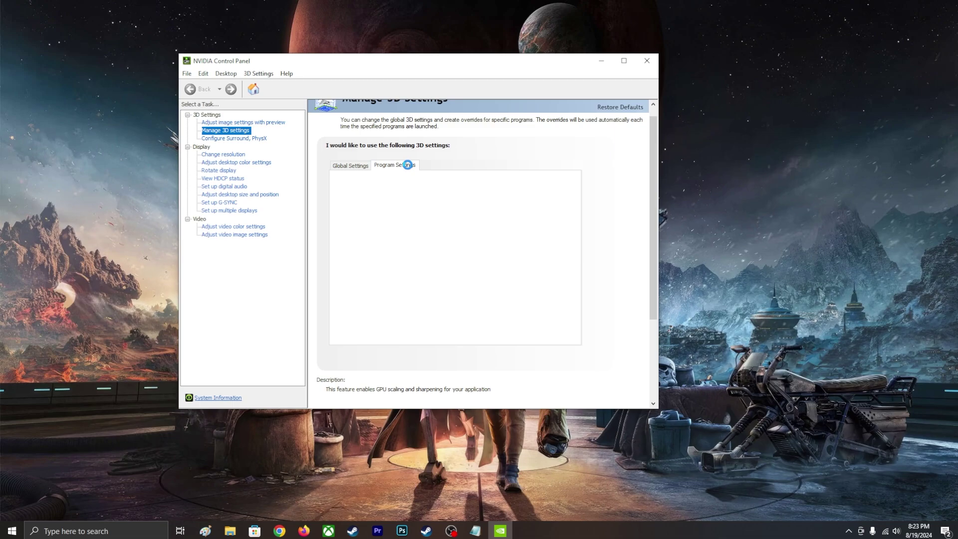
left_click(350, 165)
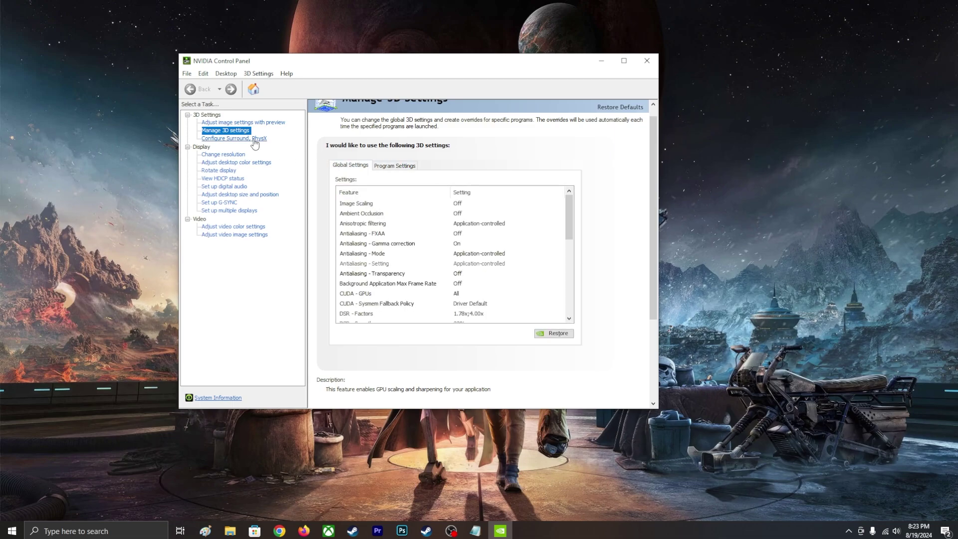
- Review the PhysX processor options in the Surround, PhysX configuration, keep Auto-select (recommended), and close the NVIDIA Control Panel
left_click(233, 139)
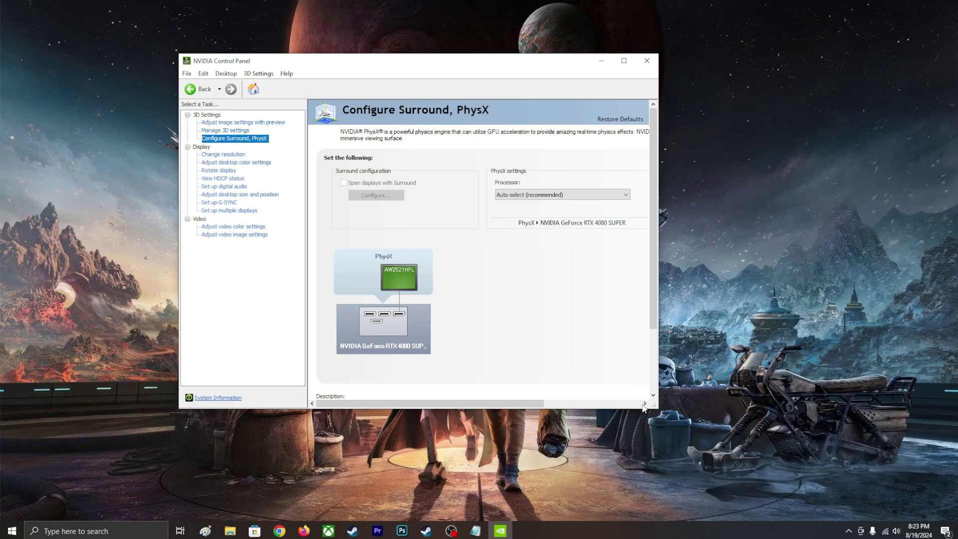
left_click(625, 61)
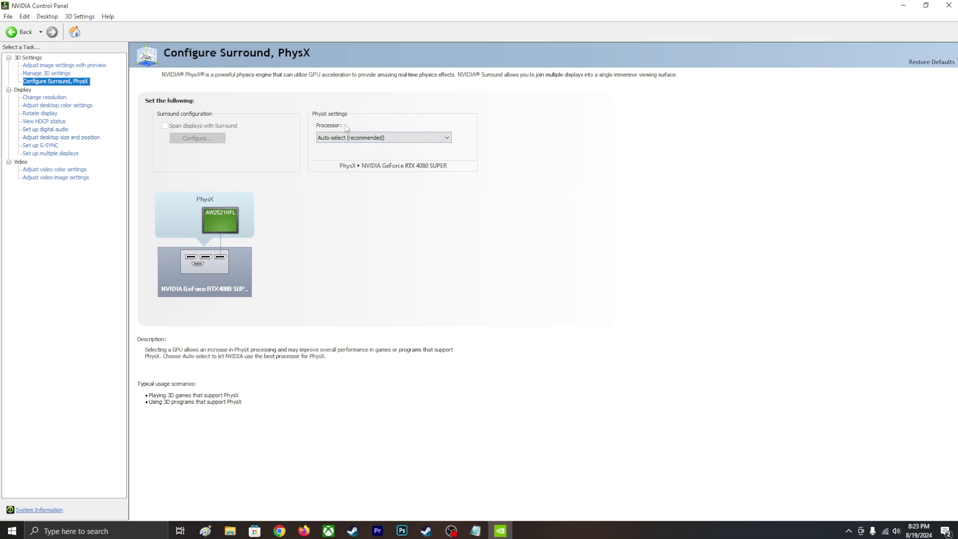
left_click(375, 137)
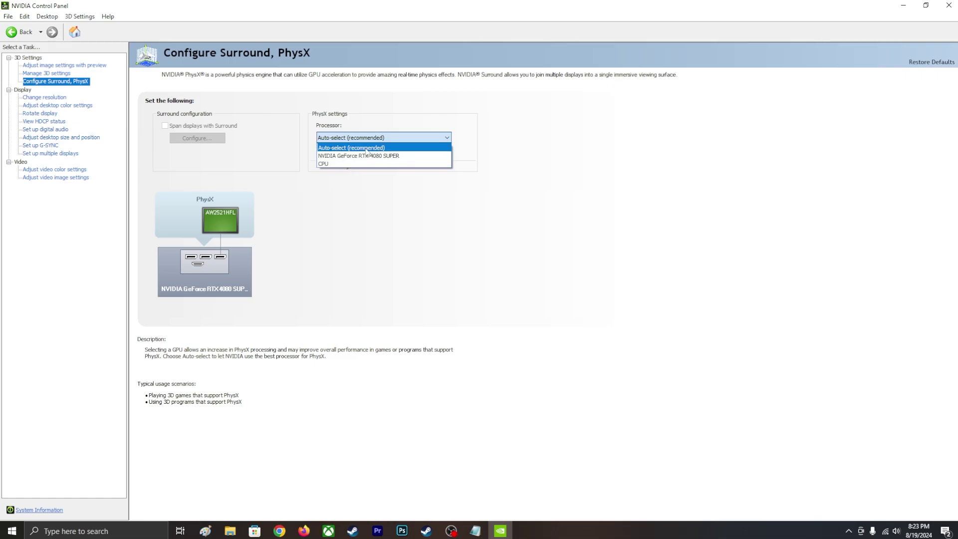
left_click(378, 136)
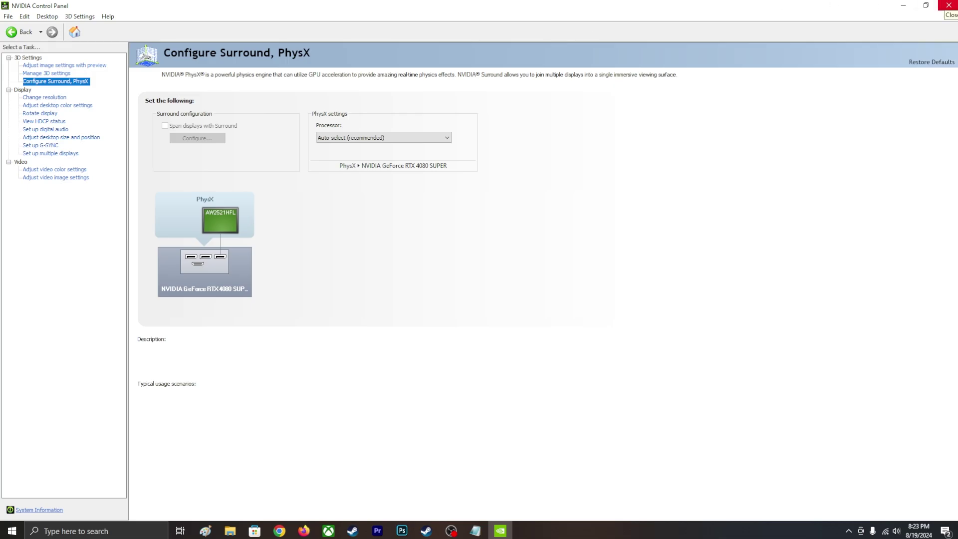
left_click(949, 5)
right_click(641, 150)
left_click(674, 181)
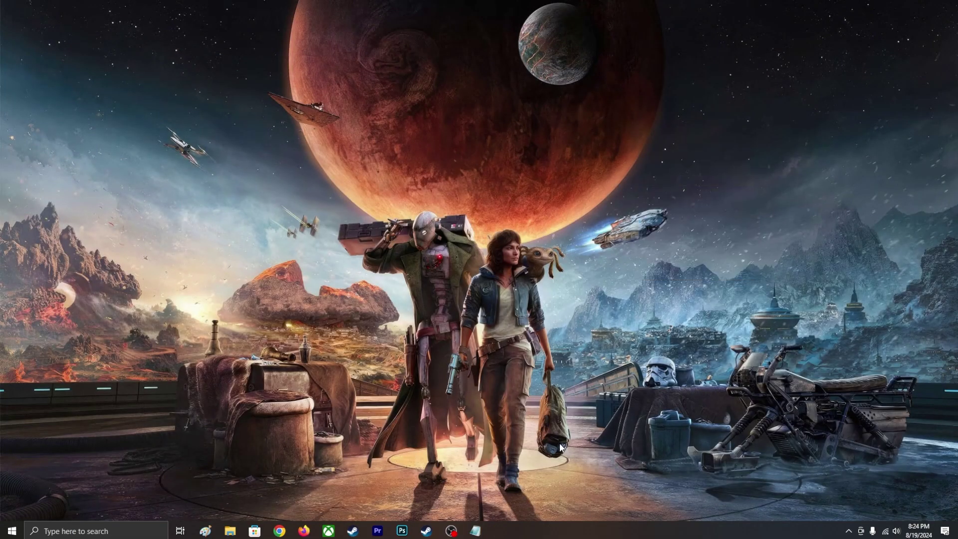
- Switch to the Notepad notes and read the AMD instructions on switchable graphics, highlighting the client executable, power saving profile and launch step
left_click(487, 535)
left_click_drag(438, 377, 349, 157)
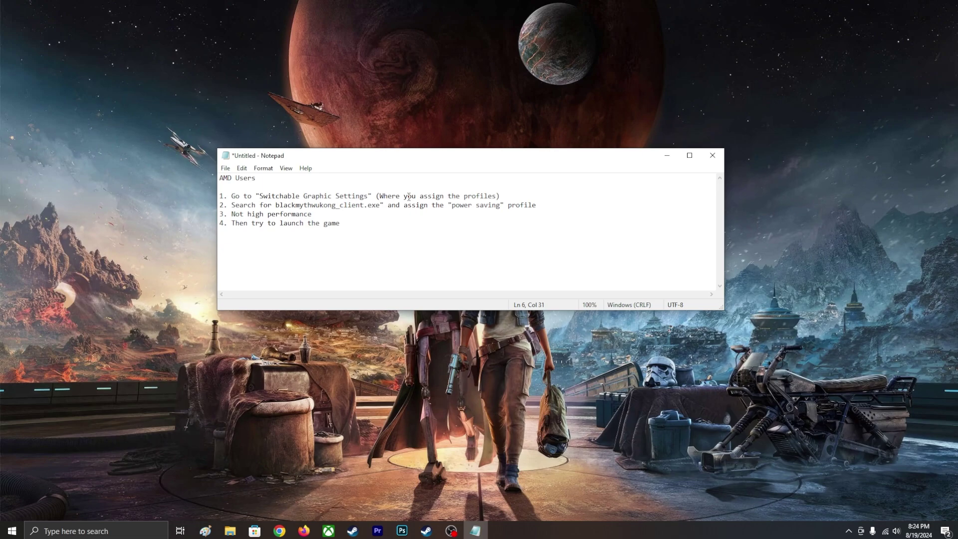
left_click_drag(377, 196, 504, 196)
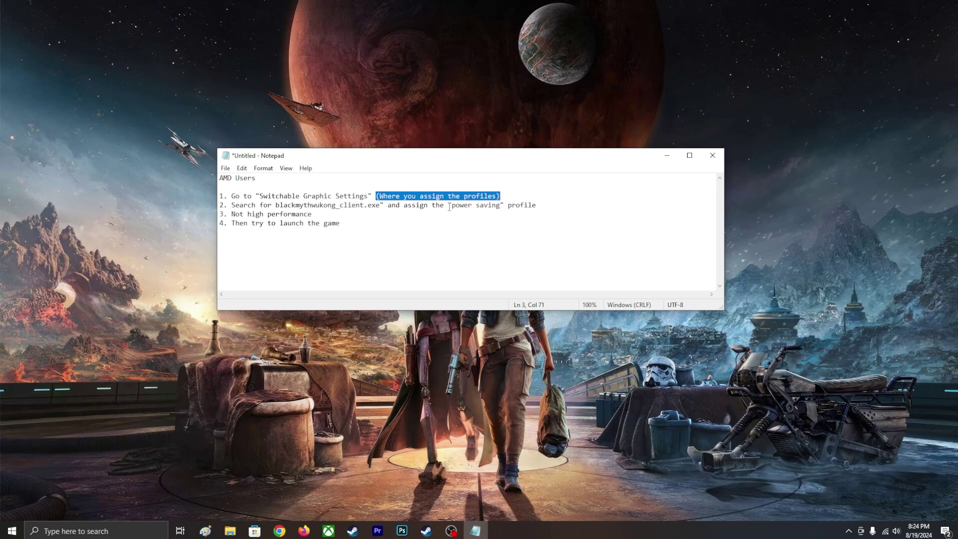
left_click(308, 223)
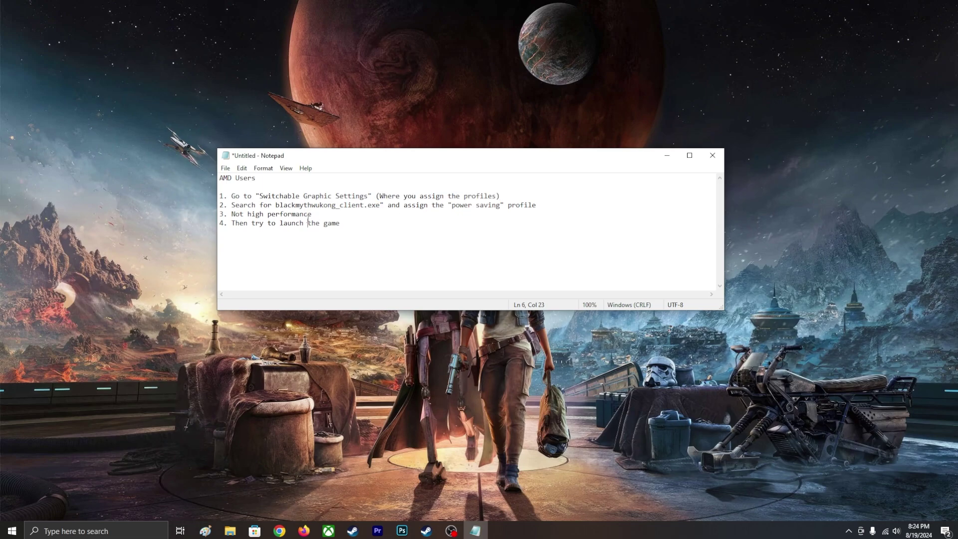
left_click_drag(277, 205, 377, 202)
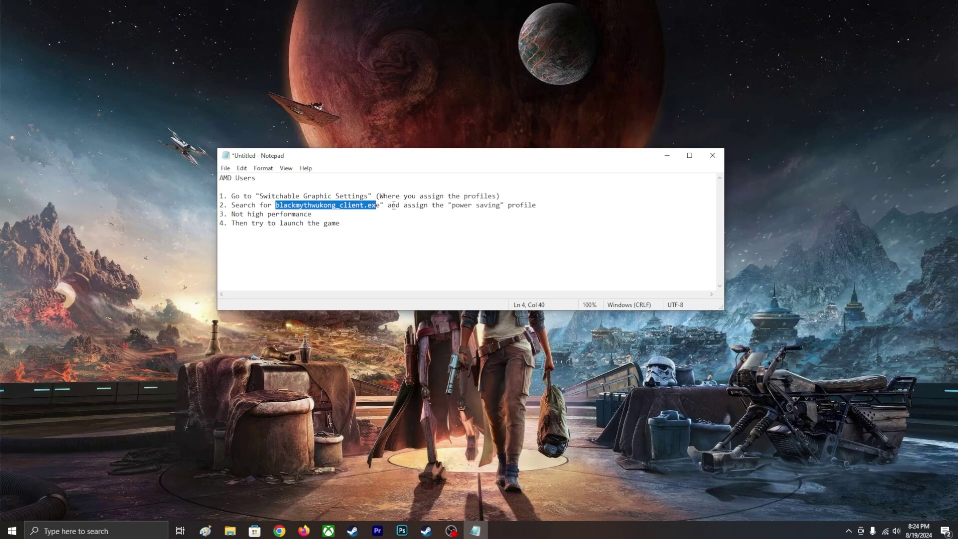
left_click_drag(452, 206, 545, 206)
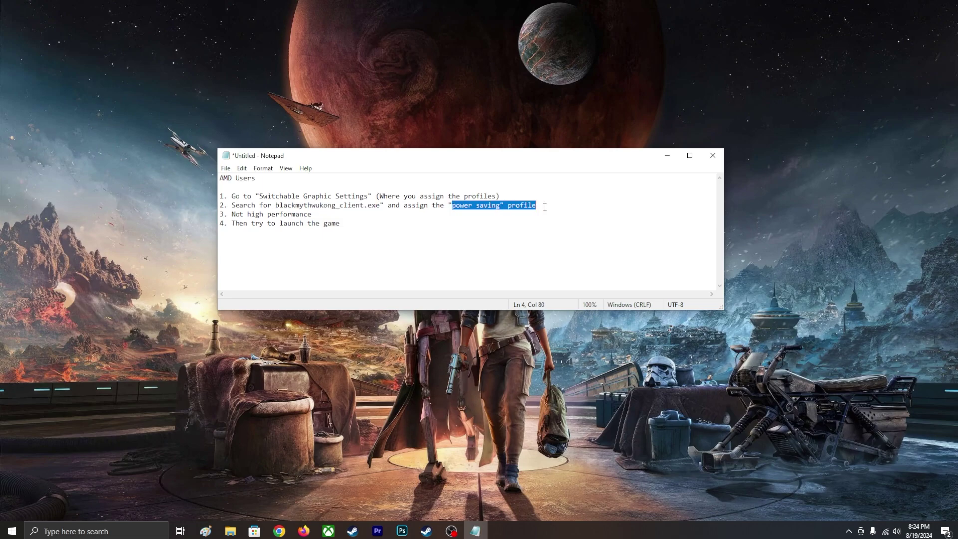
left_click_drag(315, 214, 367, 223)
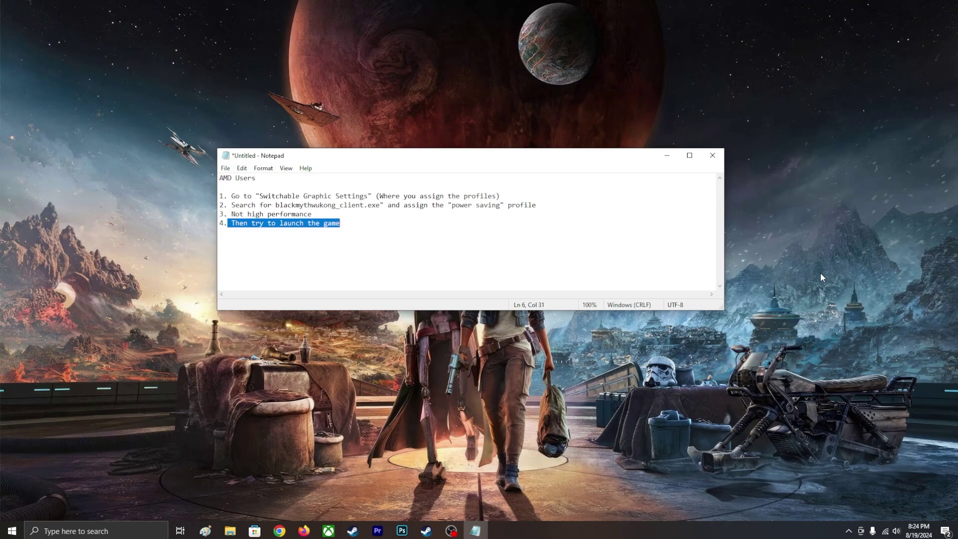
- Open GeForce Experience and check the graphics driver's update status and its reinstall option
left_click(848, 531)
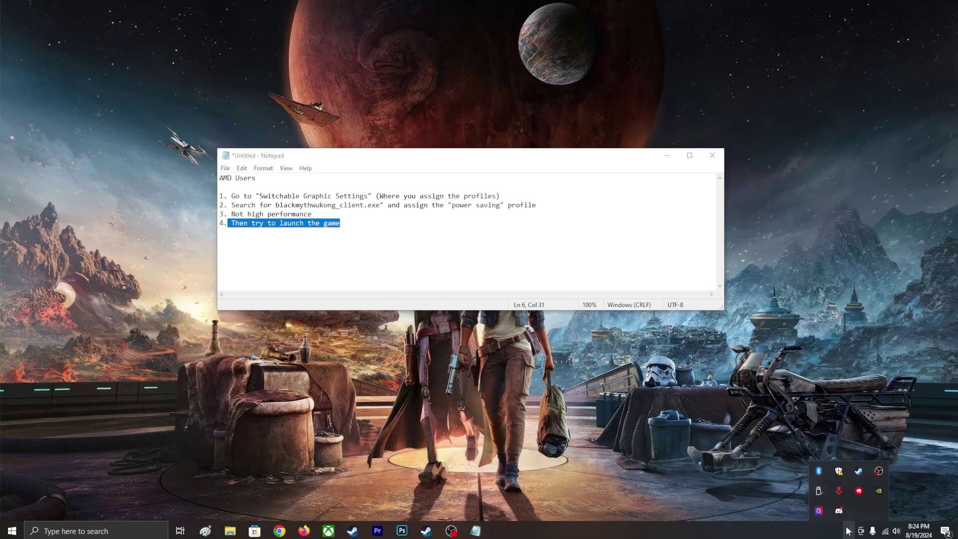
right_click(876, 493)
left_click(909, 472)
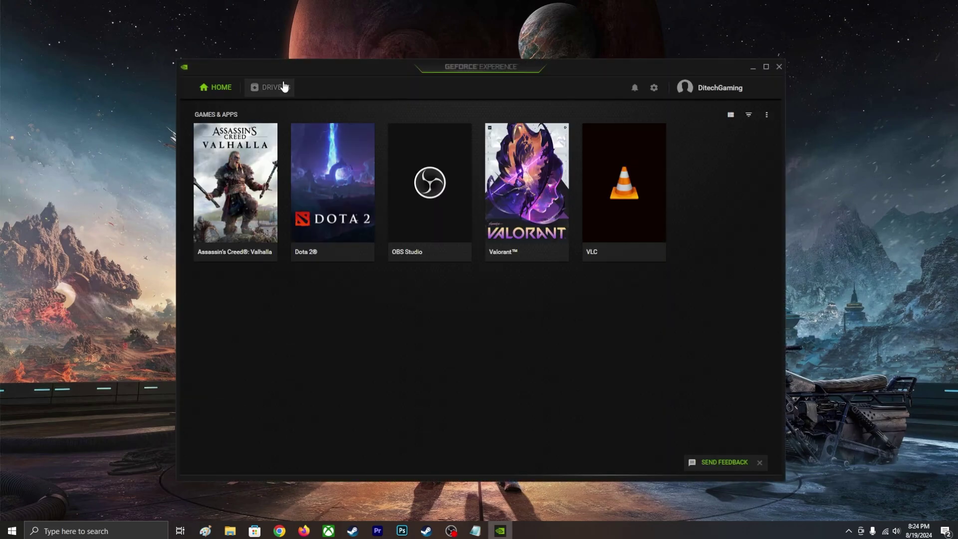
left_click(282, 87)
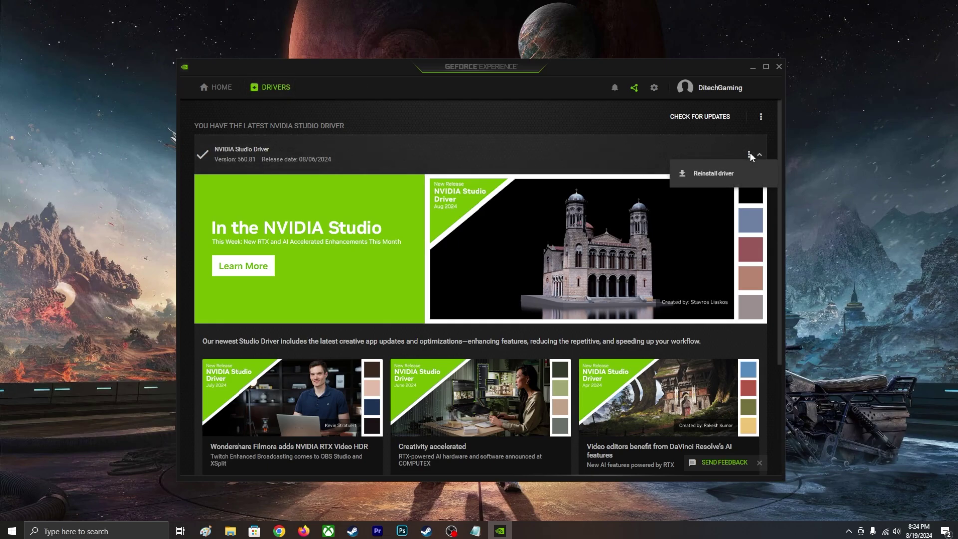
left_click(477, 124)
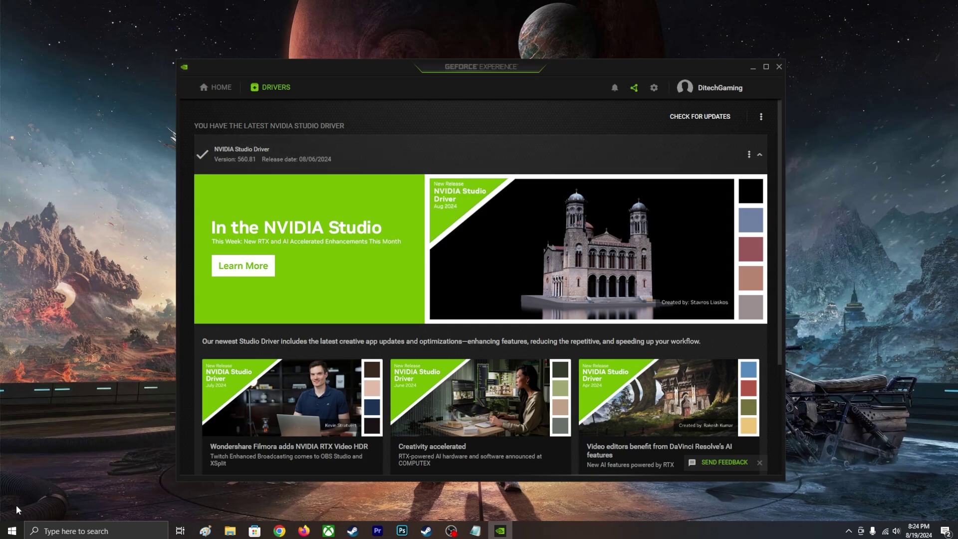
- Open Device Manager through a system search for "device" and expand the display adapters
left_click(3, 534)
type("device")
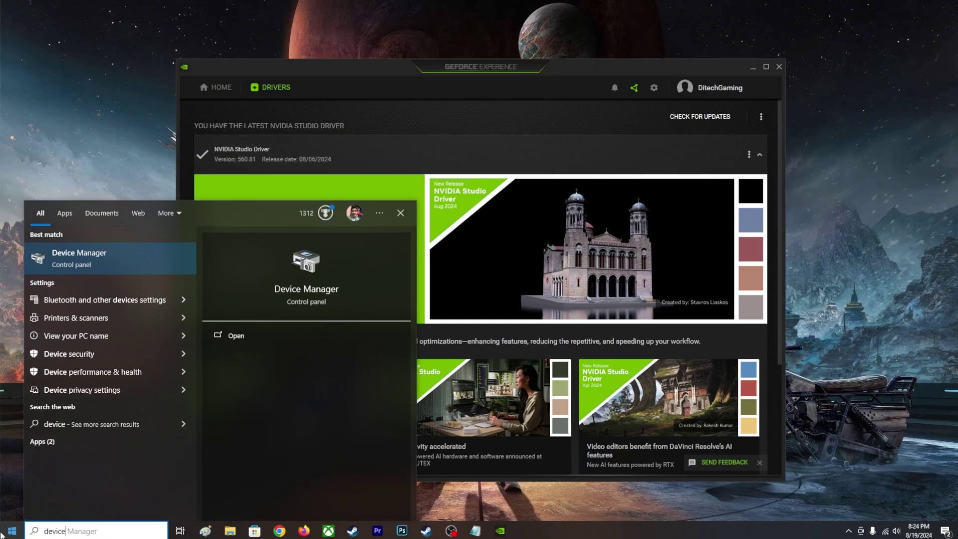
left_click(151, 250)
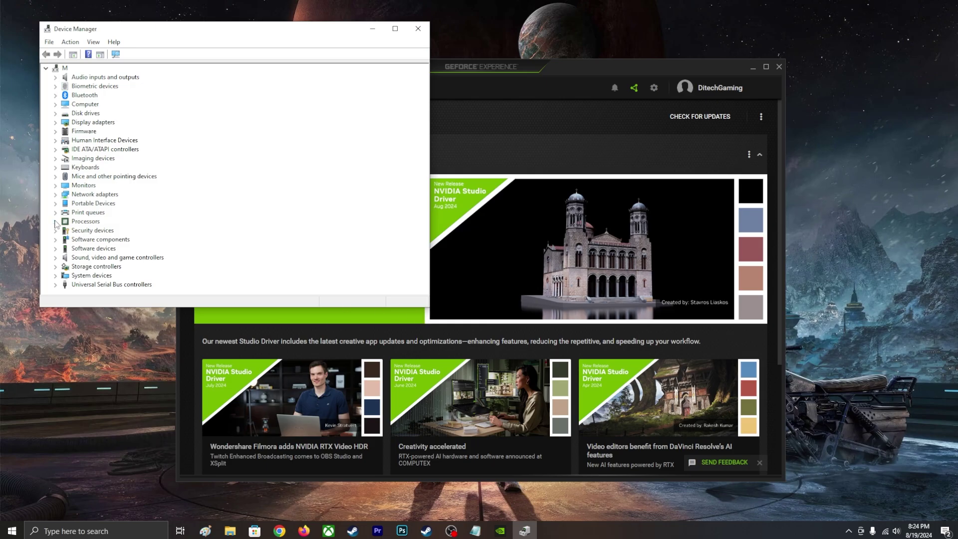
left_click(55, 123)
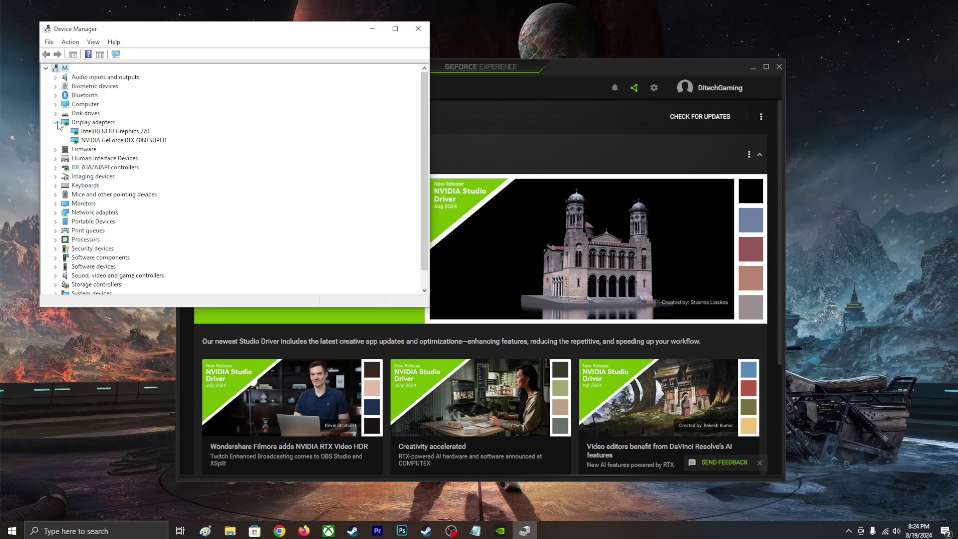
- Check the Update driver option for the Intel(R) UHD Graphics 770 adapter and close Device Manager
left_click(132, 134)
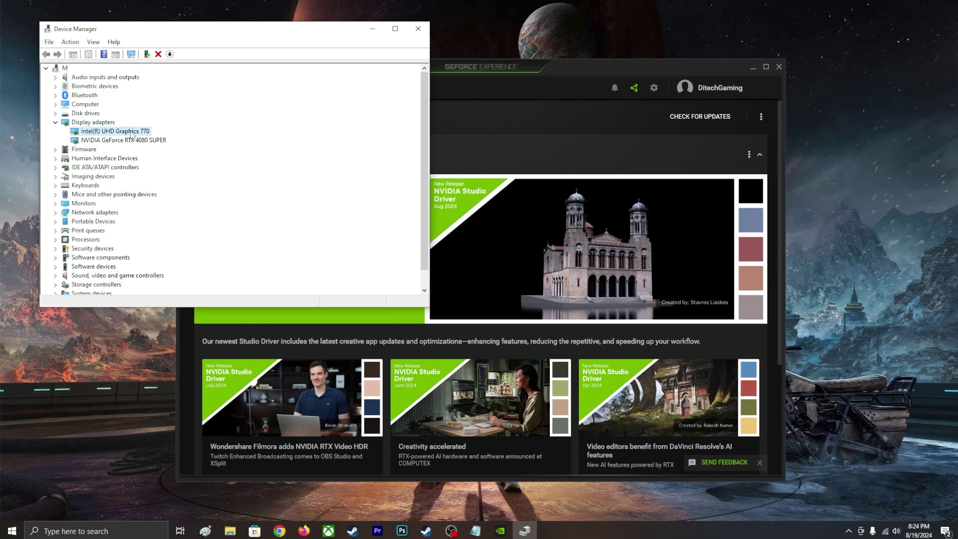
right_click(132, 135)
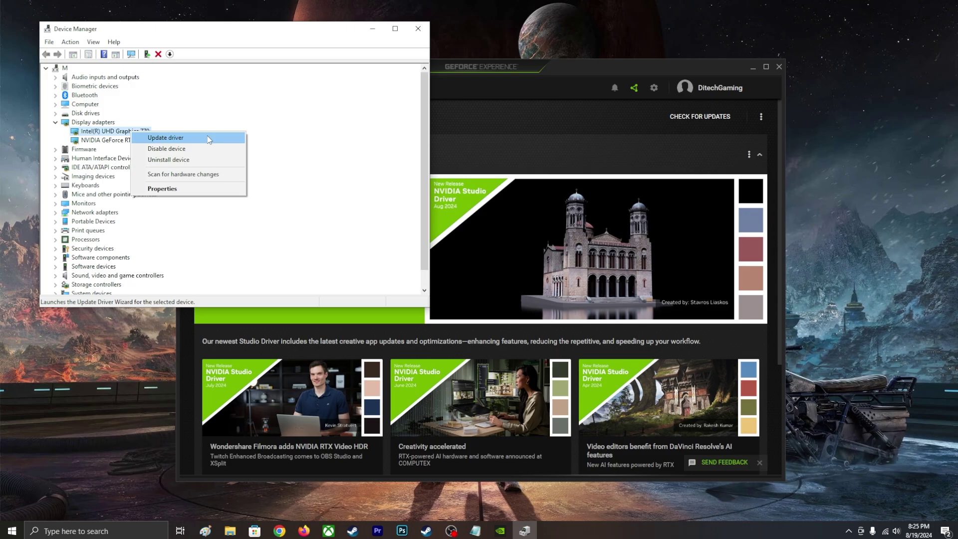
left_click(260, 31)
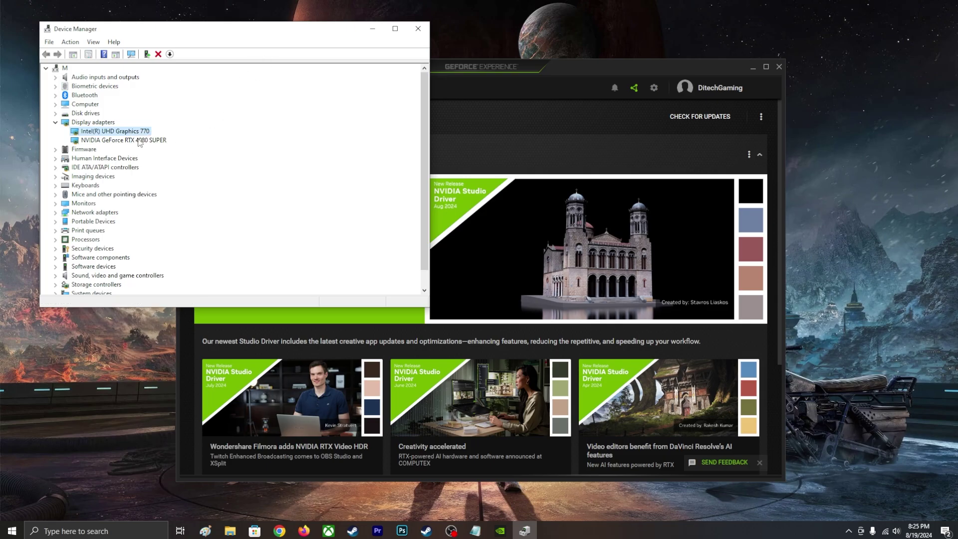
left_click(419, 32)
- Minimize GeForce Experience and the Notepad notes to clear the screen, and refresh the desktop
right_click(327, 22)
left_click(377, 53)
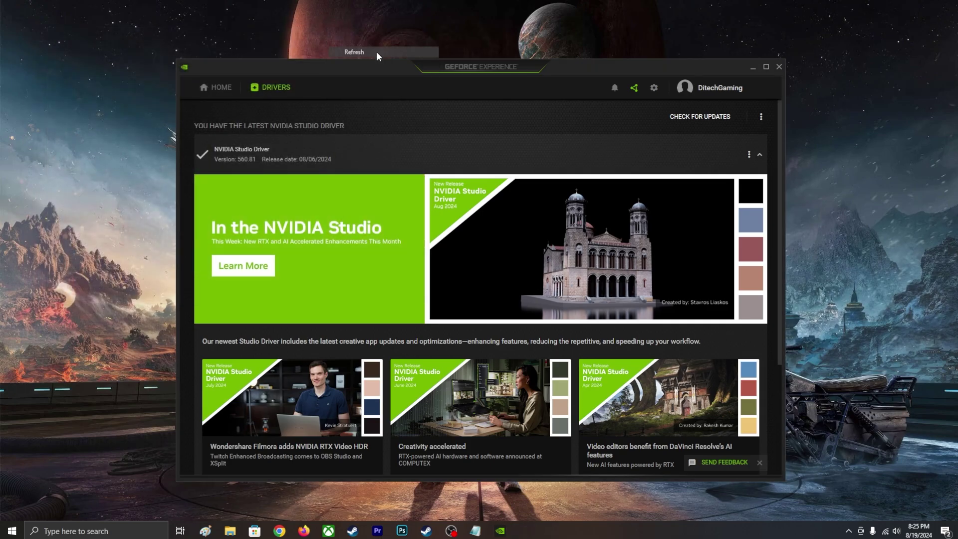
left_click(753, 70)
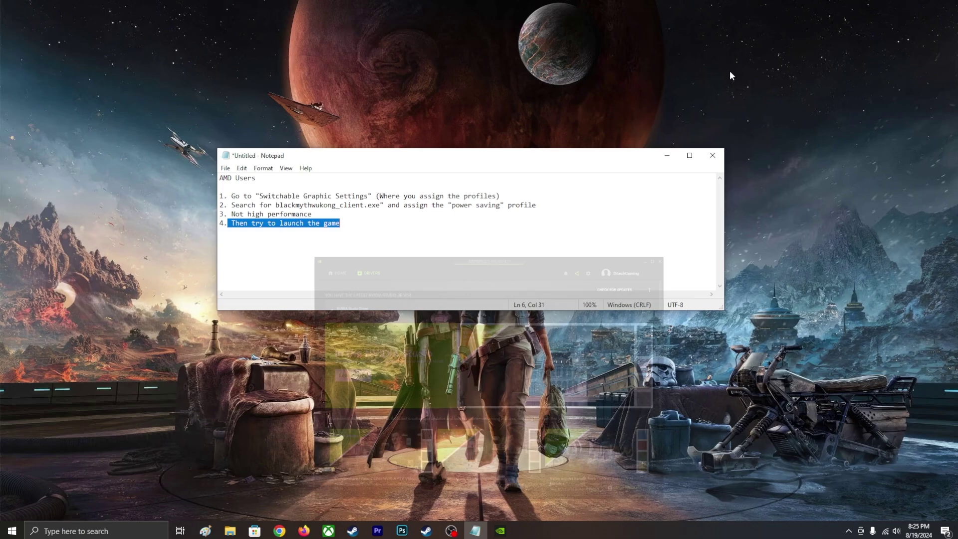
left_click(659, 148)
right_click(398, 94)
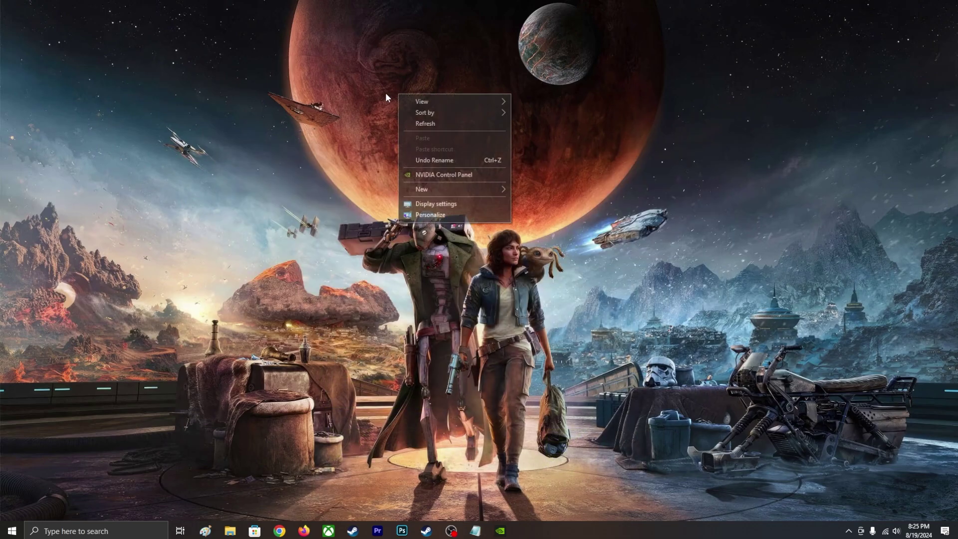
left_click(452, 123)
right_click(371, 129)
left_click(407, 157)
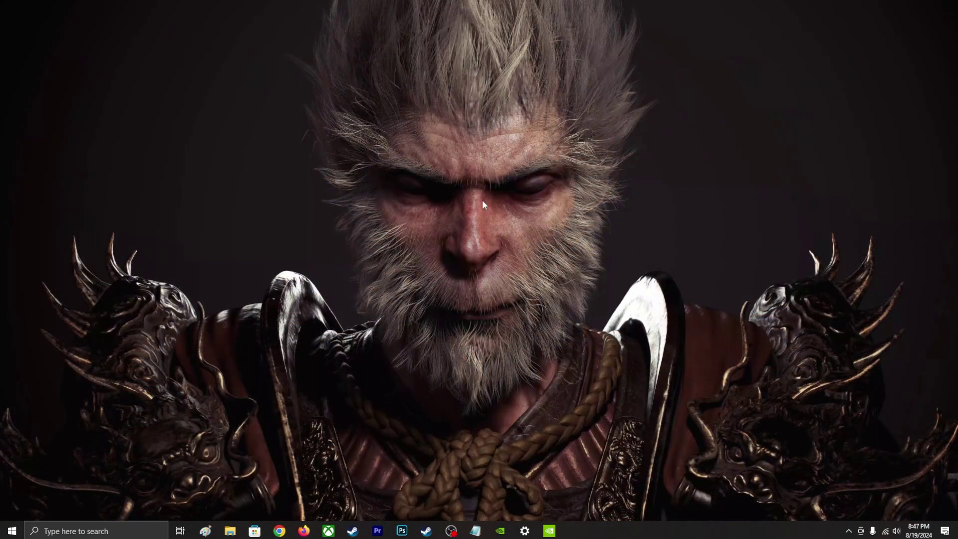
- Open NVIDIA Control Panel and set the global 3D power management mode to Prefer maximum performance
right_click(482, 200)
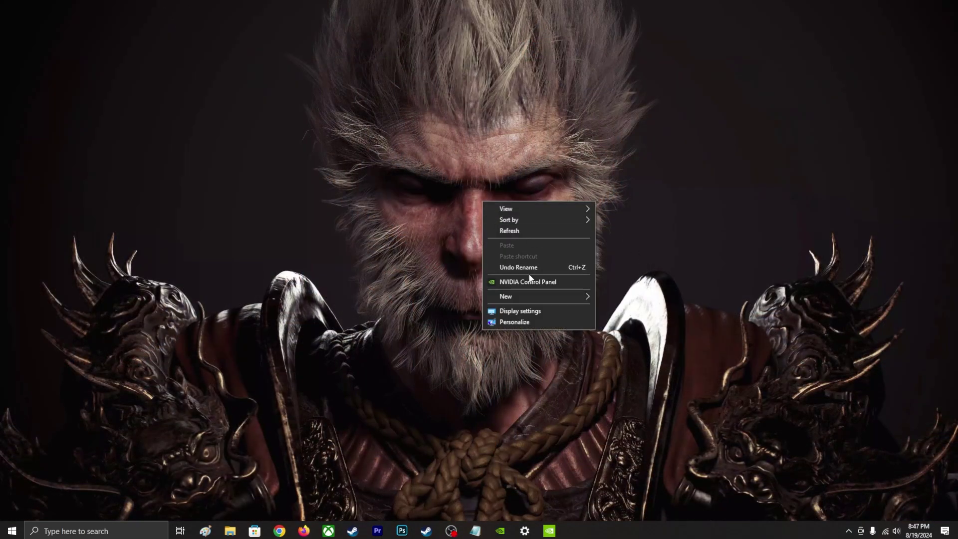
left_click(526, 283)
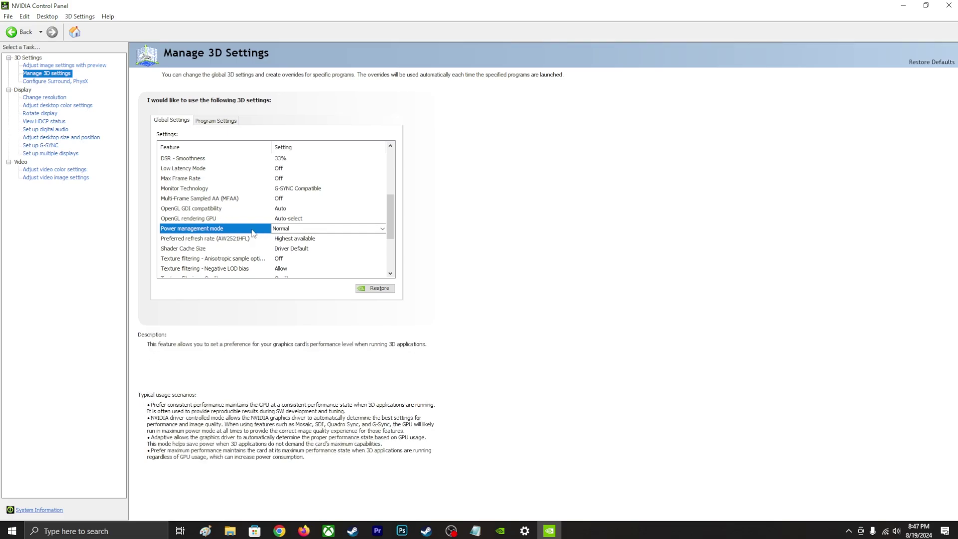
left_click(305, 231)
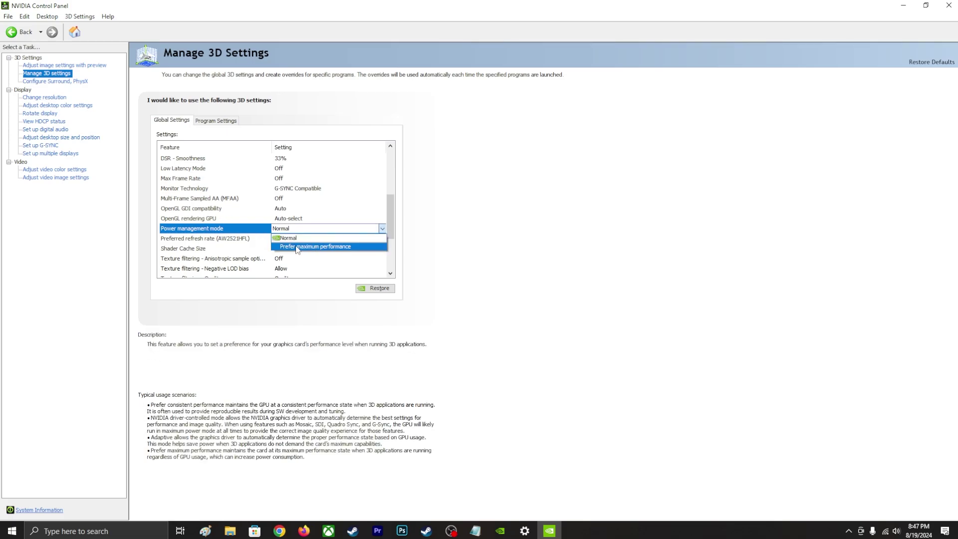
left_click(326, 248)
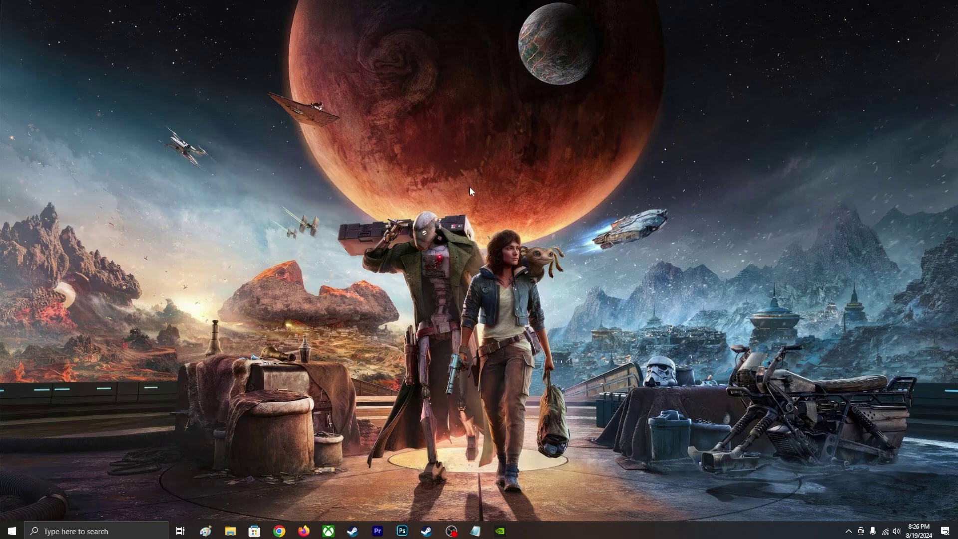
- Show the hidden background app icons and open the Windows Update settings through a system search for "windows update"
left_click(849, 531)
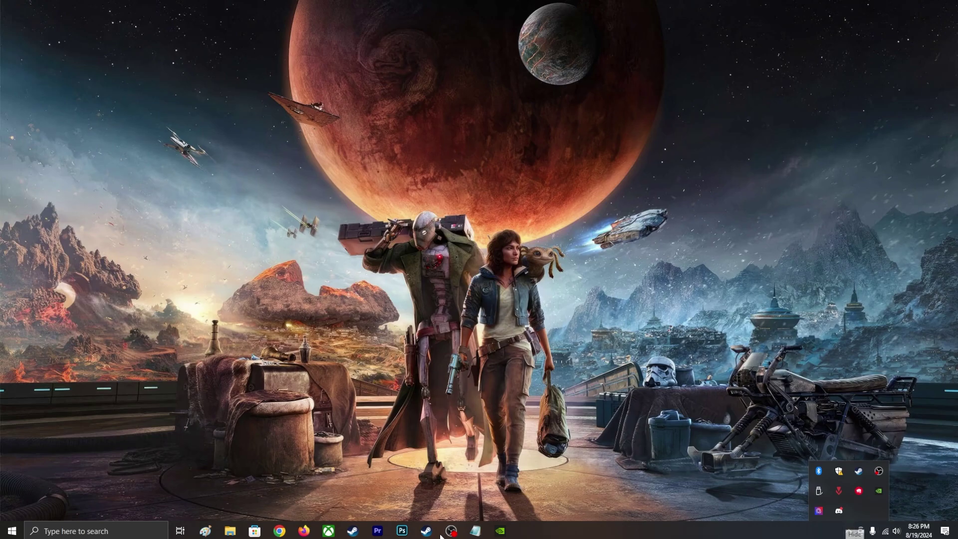
key("super")
type("wordindows ")
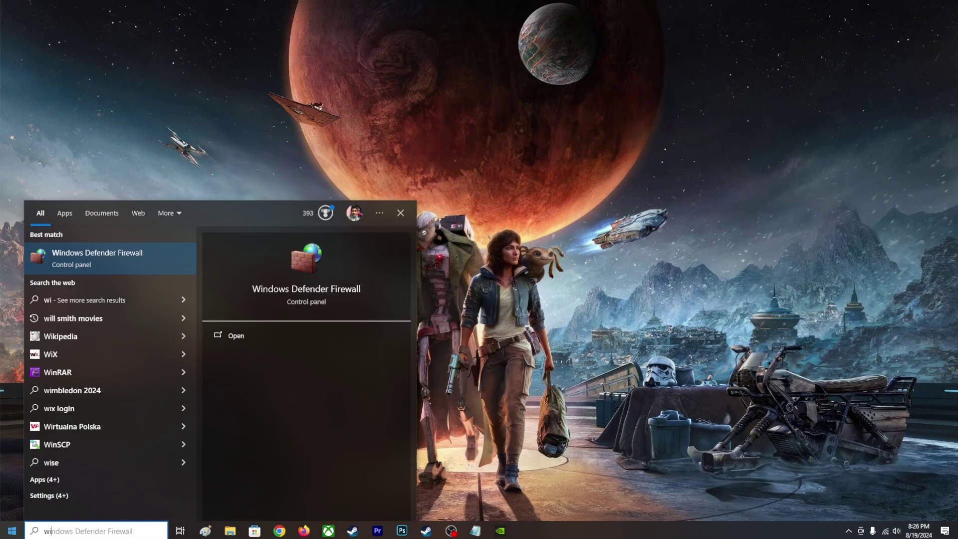
type("update")
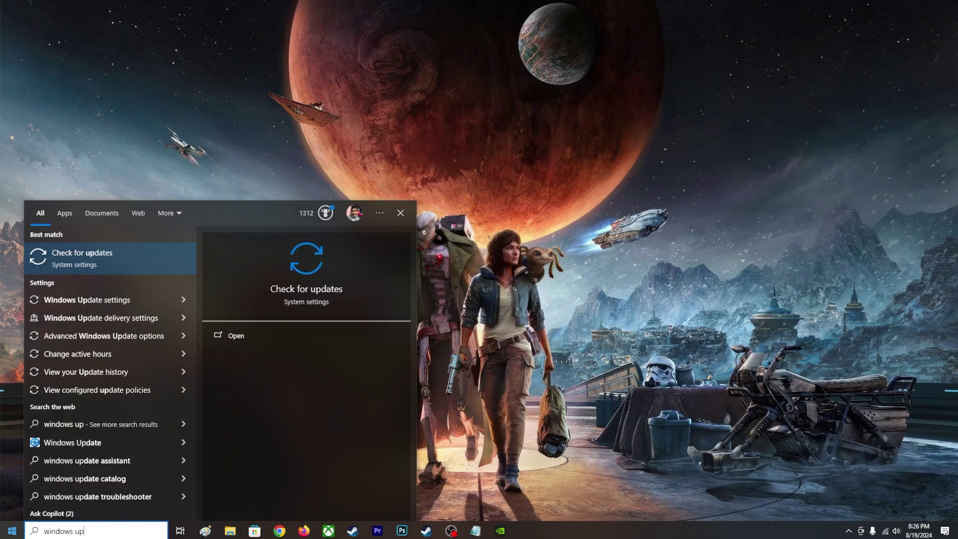
left_click(130, 262)
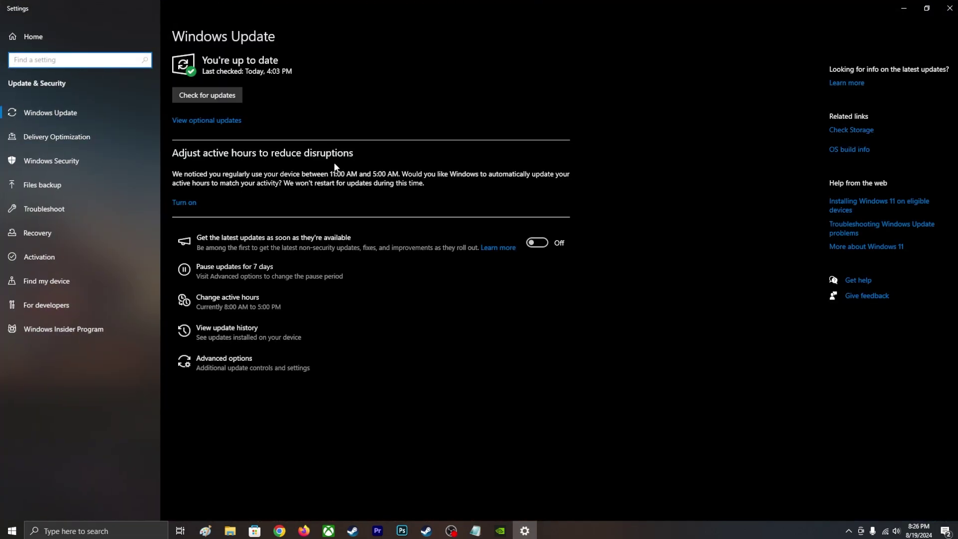